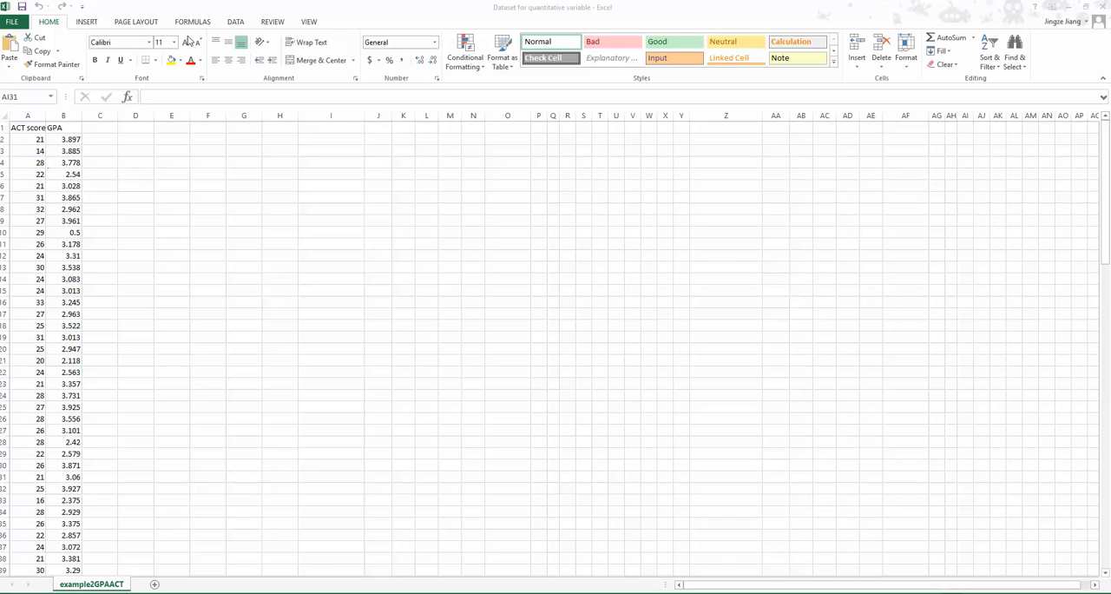
# - Open the Regression tool from the data analysis tools
pyautogui.click(231, 22)
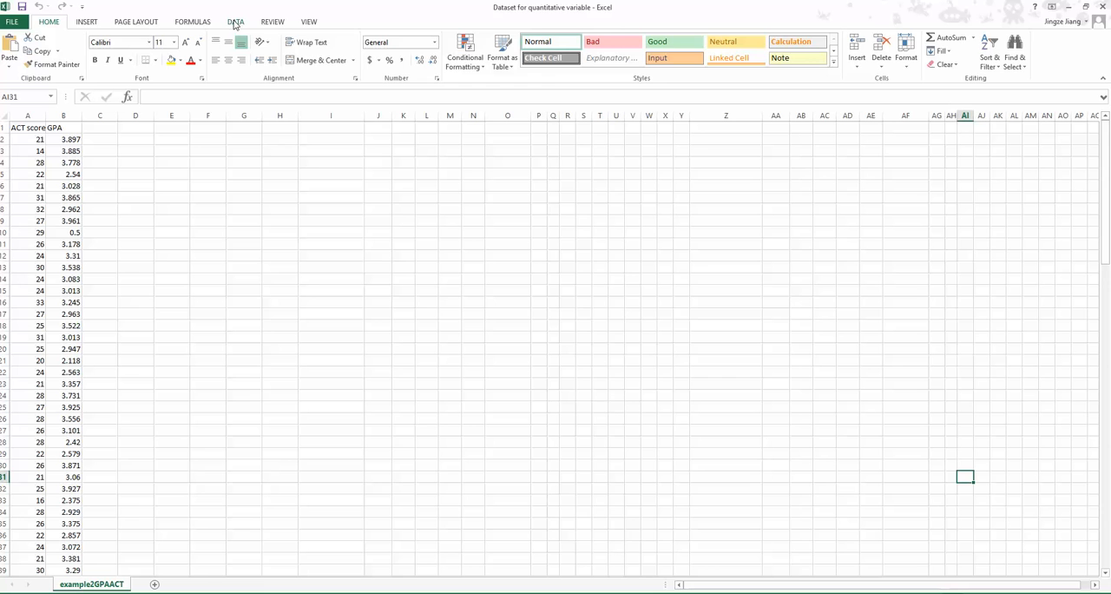
pyautogui.click(235, 22)
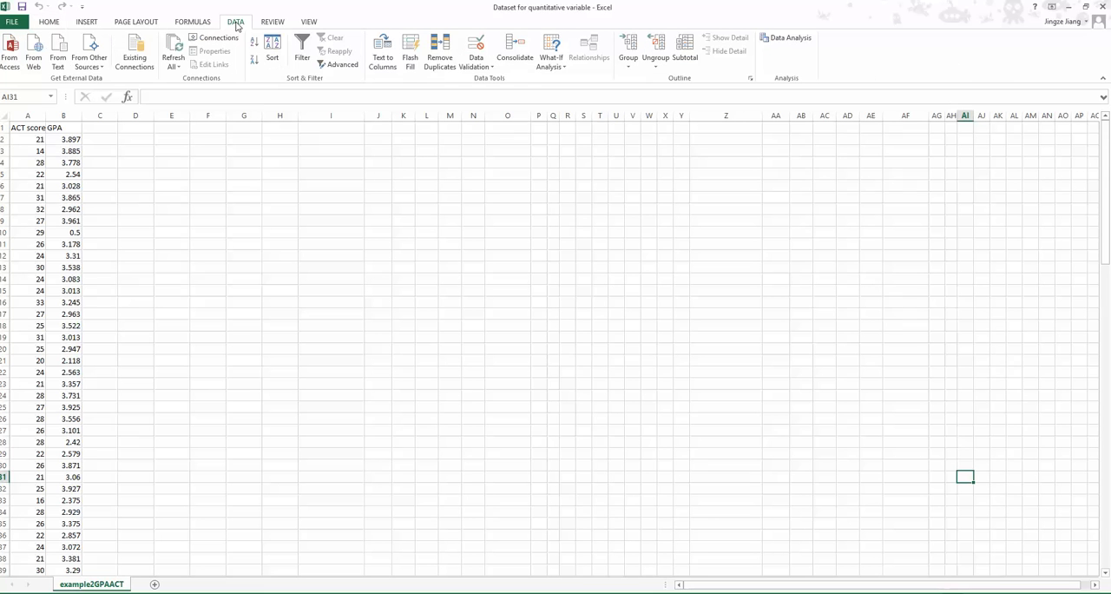
pyautogui.click(784, 39)
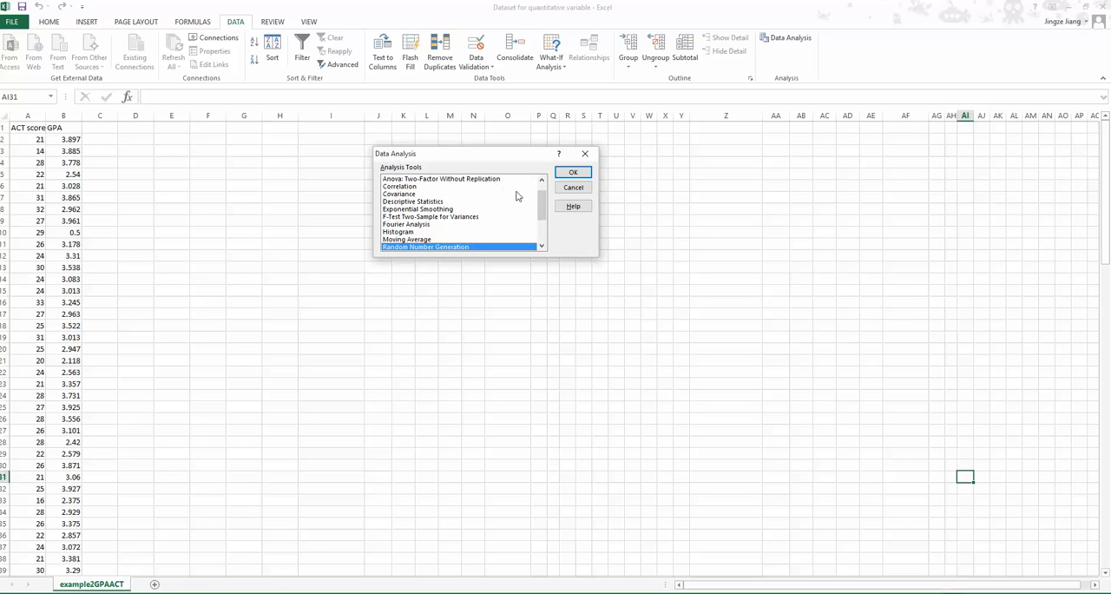
pyautogui.moveTo(544, 214); pyautogui.dragTo(544, 222)
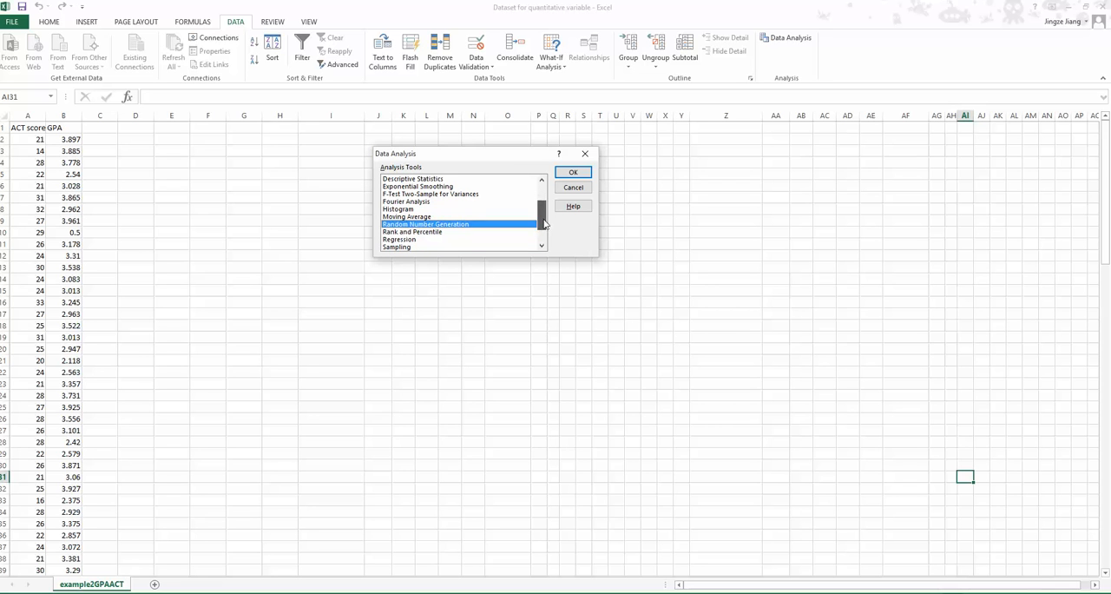
pyautogui.click(404, 240)
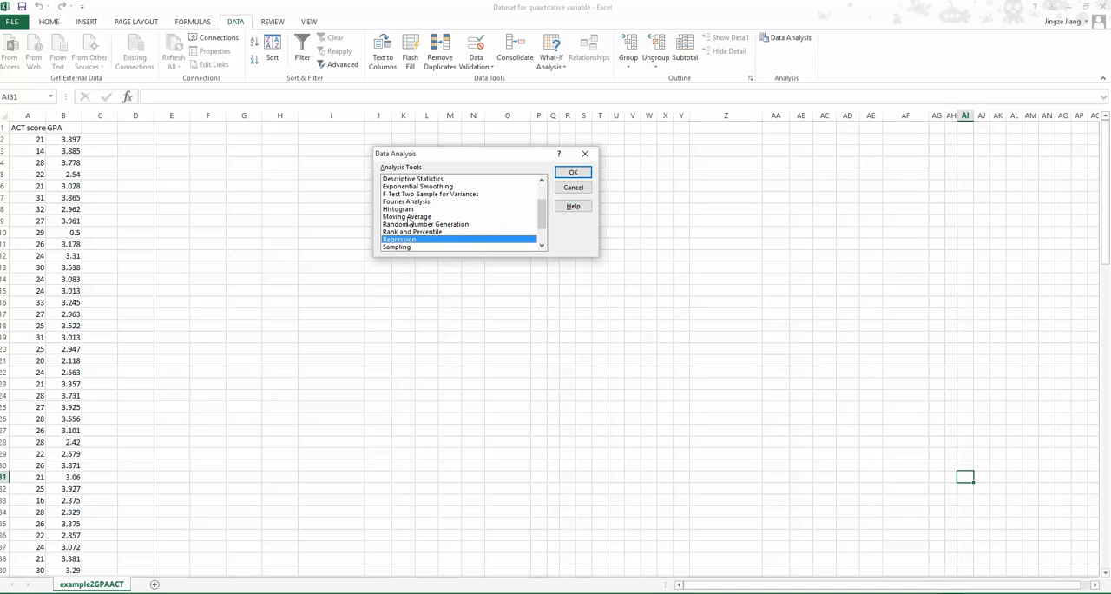
pyautogui.click(573, 174)
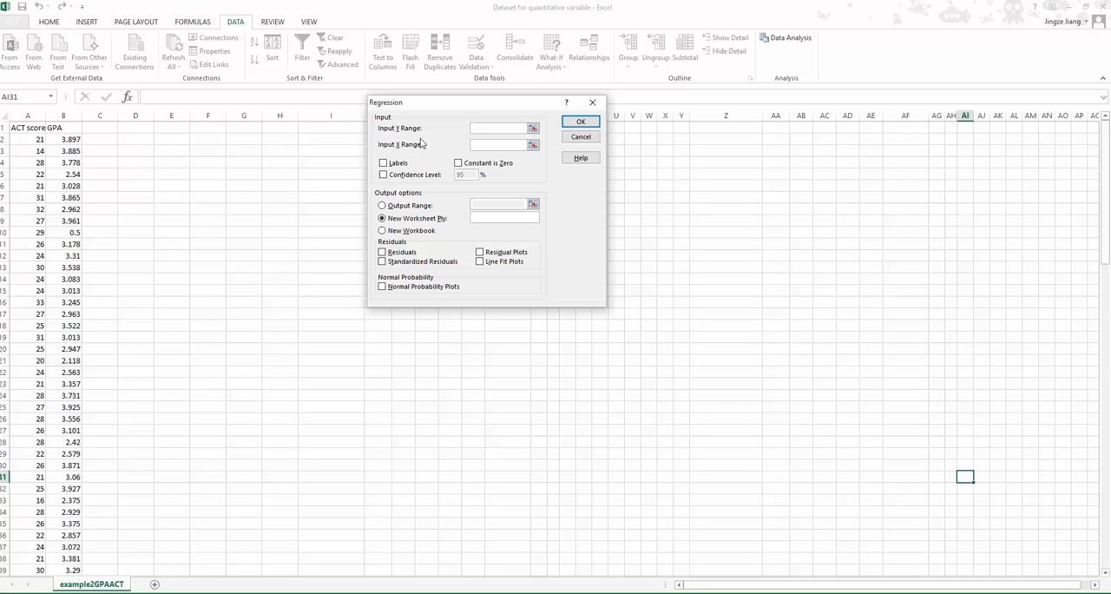
# - Set the regression's Y input range to the GPA column, $B$1:$B$121
pyautogui.click(532, 129)
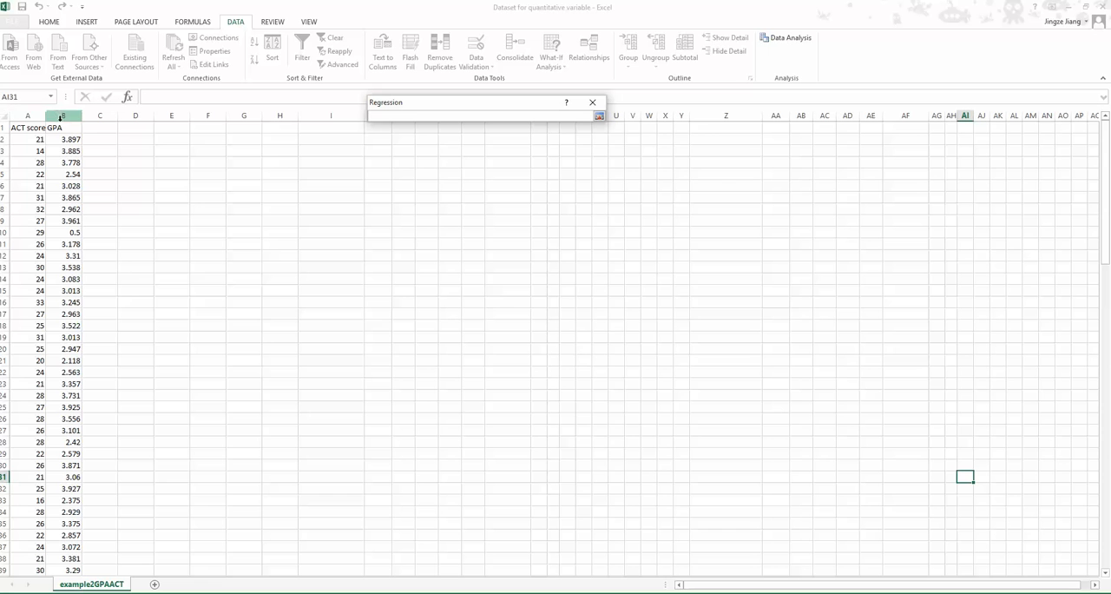
pyautogui.click(62, 127)
pyautogui.moveTo(61, 127); pyautogui.dragTo(74, 558)
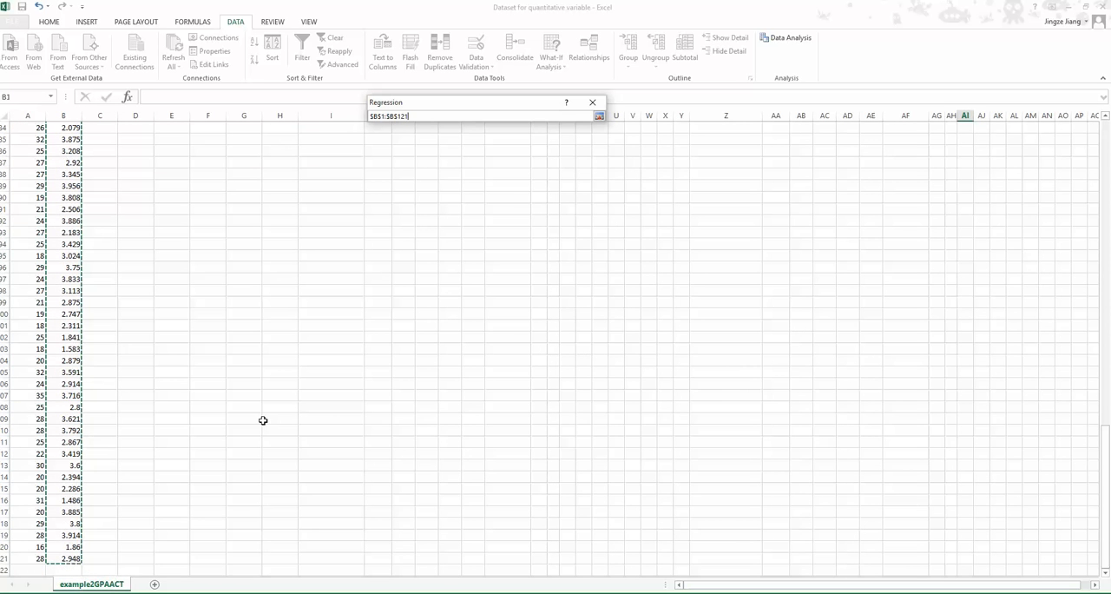
pyautogui.click(599, 115)
# - Set the regression's X input range to the ACT score column, $A$1:$A$121
pyautogui.click(533, 145)
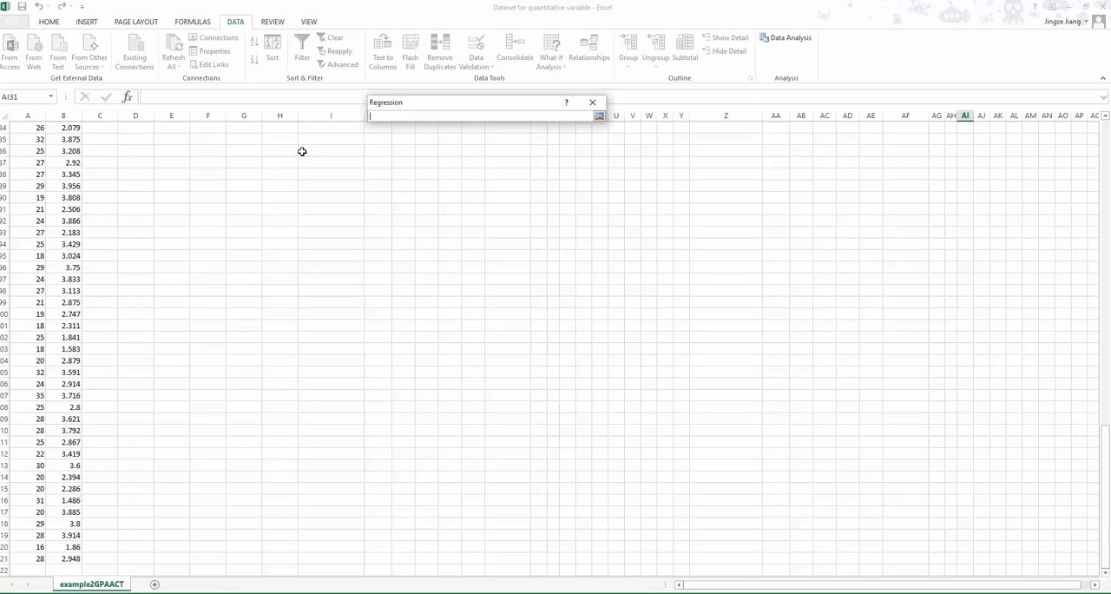
pyautogui.scroll(20, 184, 153)
pyautogui.moveTo(30, 126); pyautogui.dragTo(18, 559)
pyautogui.click(598, 115)
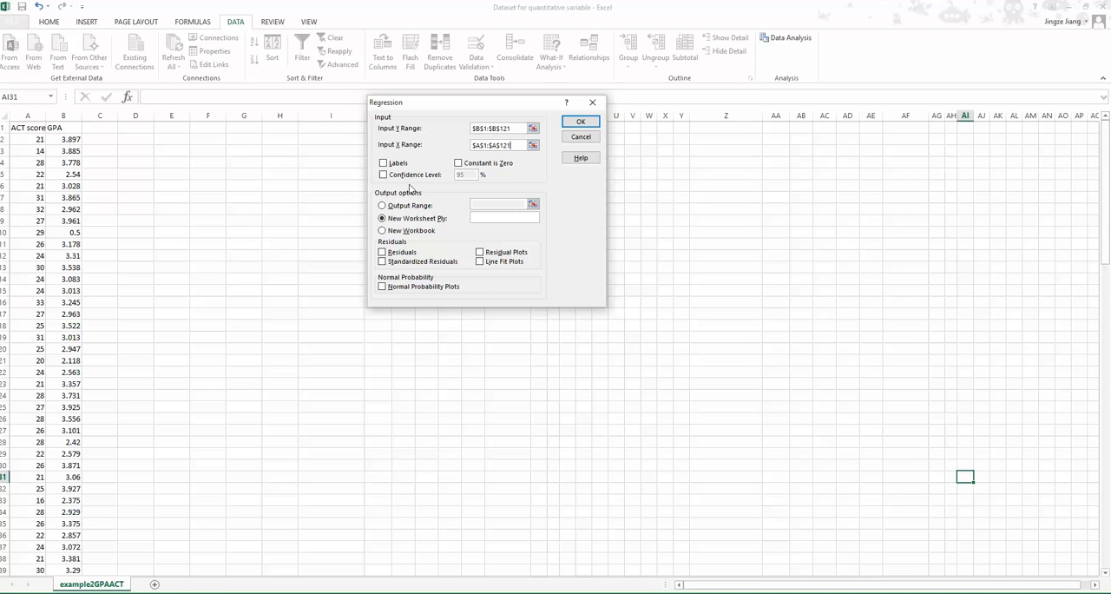
# - Run the regression with labels and line fit plots enabled, outputting to a new worksheet named SCATTER PLOT
pyautogui.click(384, 164)
pyautogui.click(507, 218)
pyautogui.press('capslock')
pyautogui.click(483, 262)
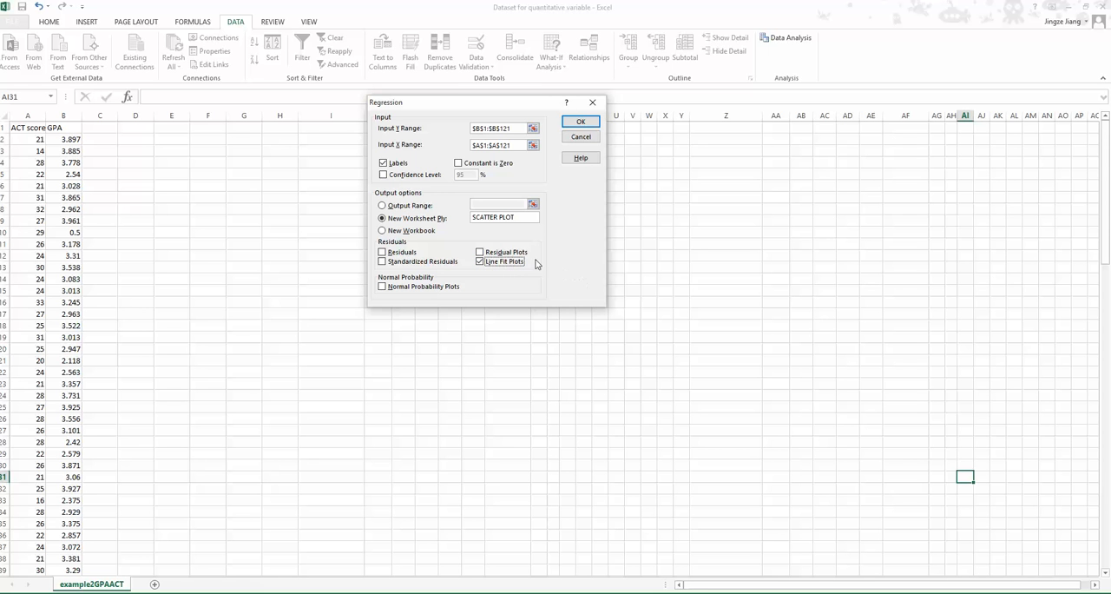
pyautogui.click(569, 125)
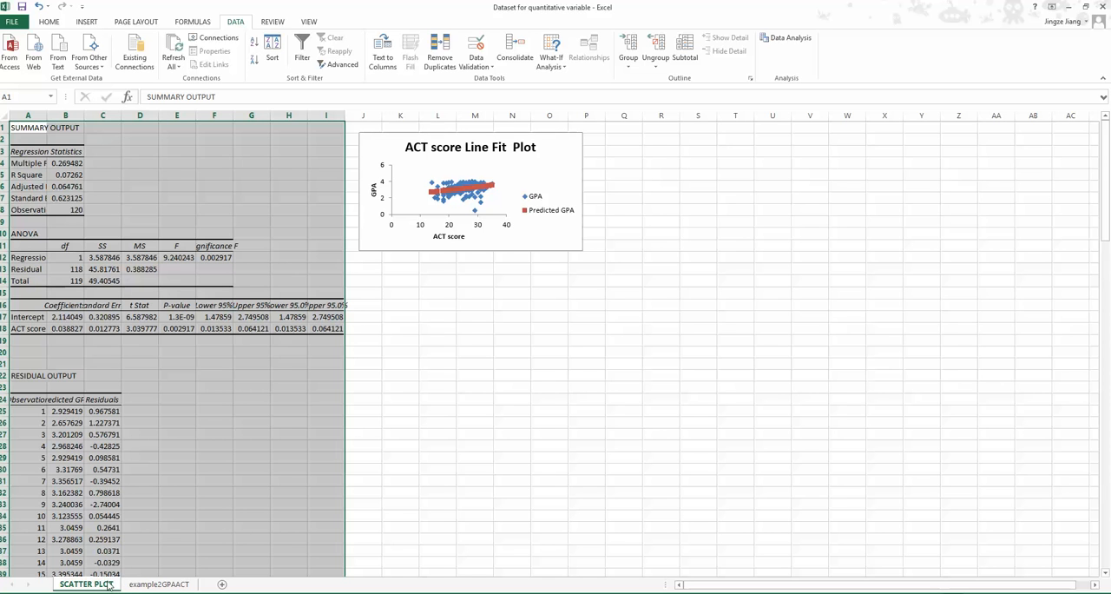
# - Examine the regression summary, ANOVA and residual output tables on the SCATTER PLOT sheet
pyautogui.click(513, 421)
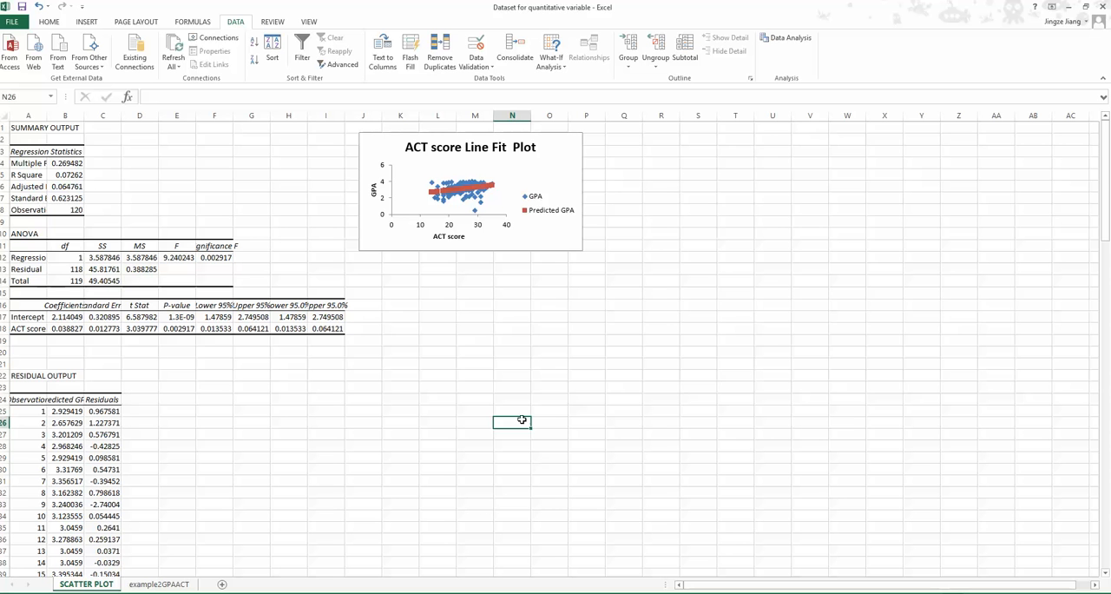
pyautogui.moveTo(19, 128); pyautogui.dragTo(335, 559)
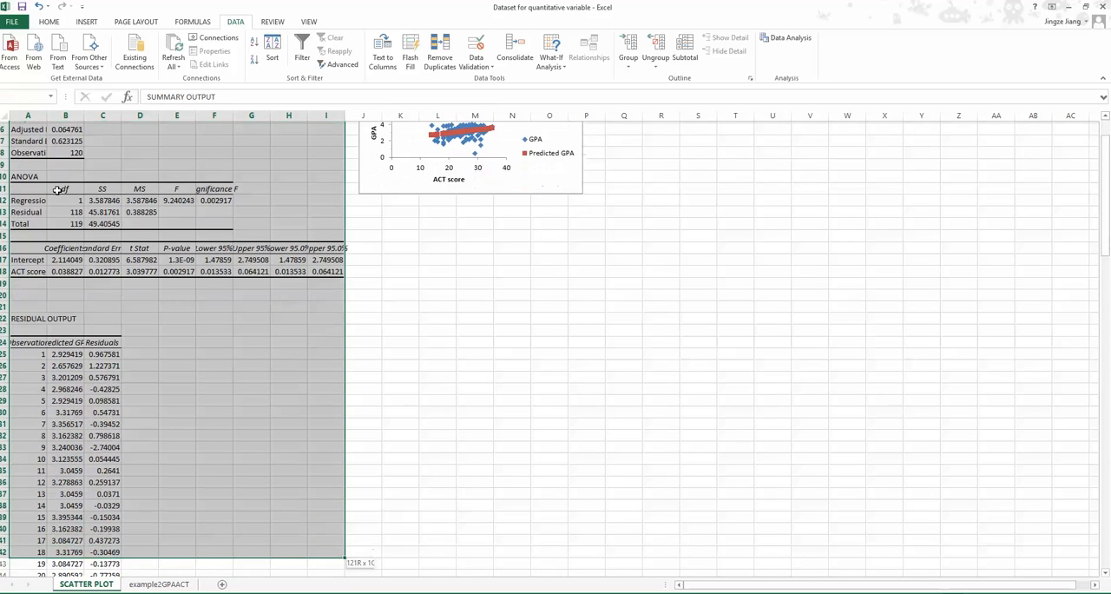
pyautogui.scroll(2, 298, 265)
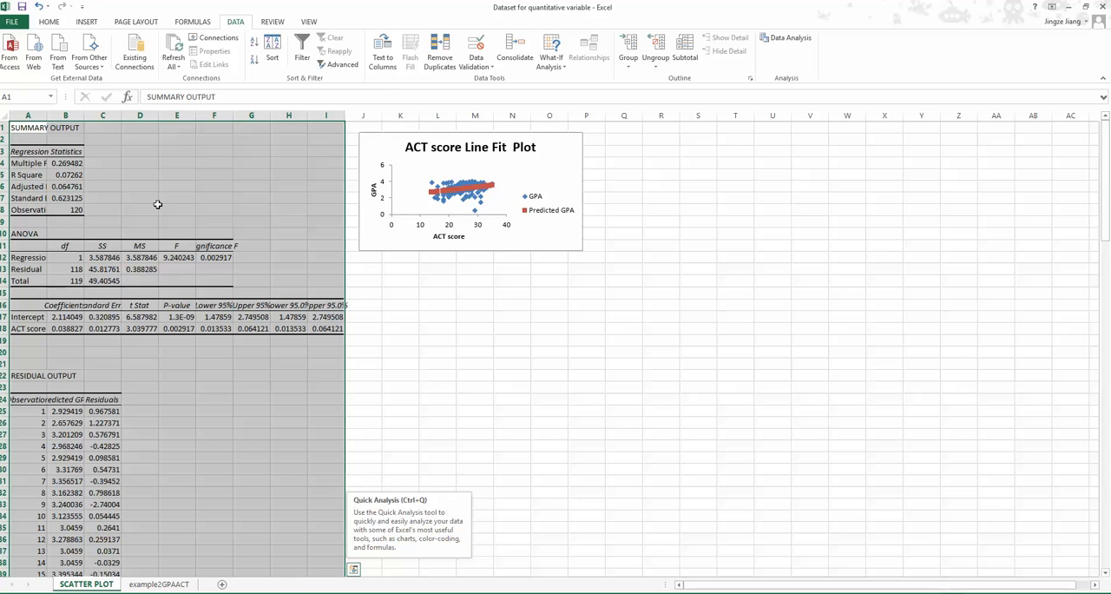
# - Enlarge the line fit plot to reach about column T and row 20, and delete its Predicted GPA series
pyautogui.click(389, 247)
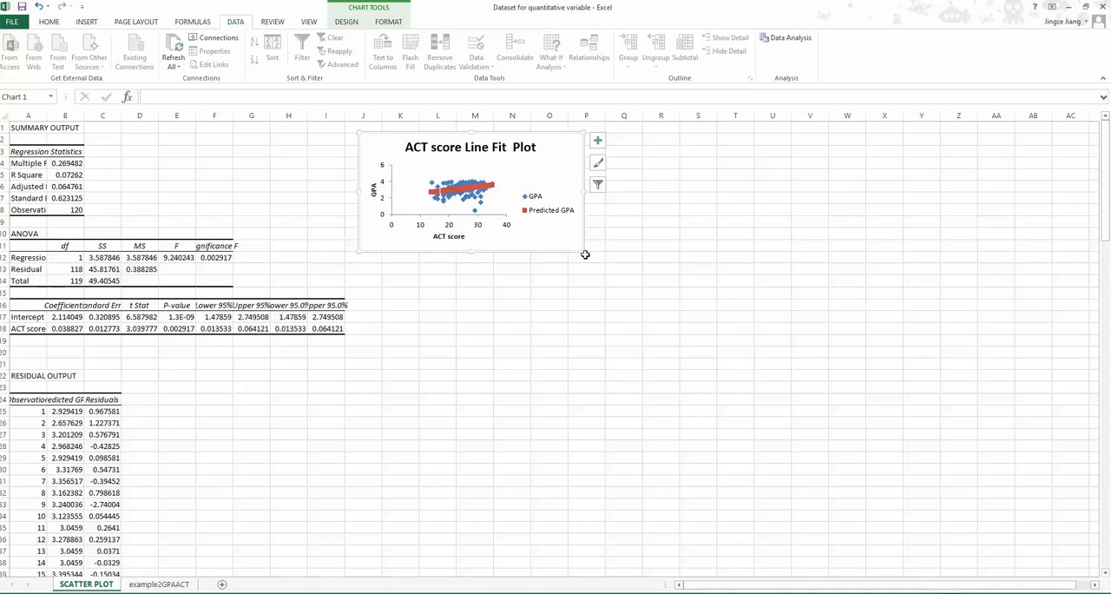
pyautogui.moveTo(583, 252); pyautogui.dragTo(735, 359)
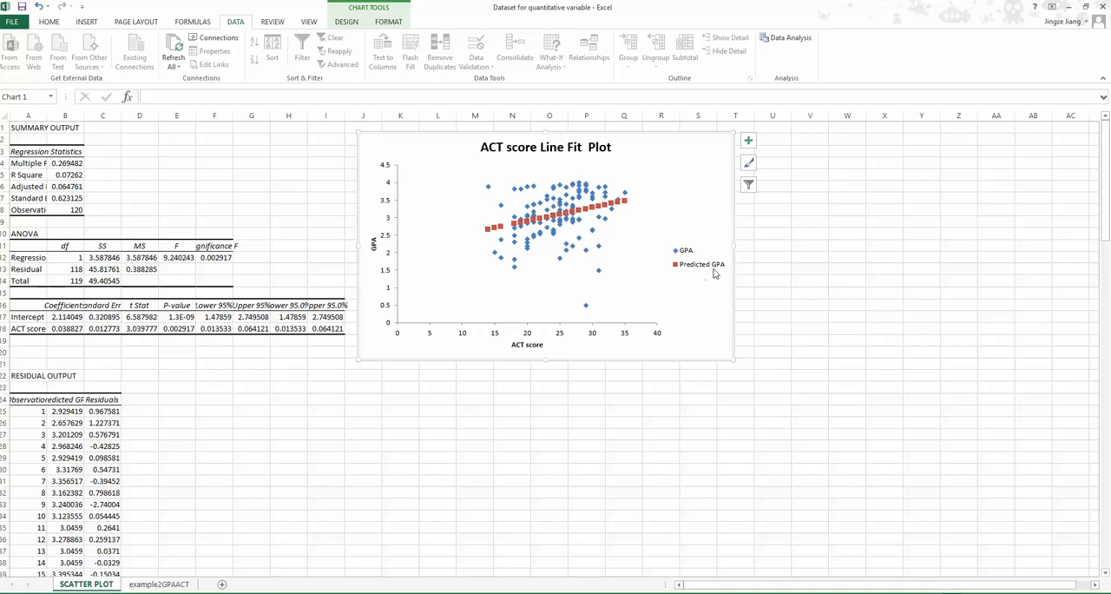
pyautogui.click(490, 233)
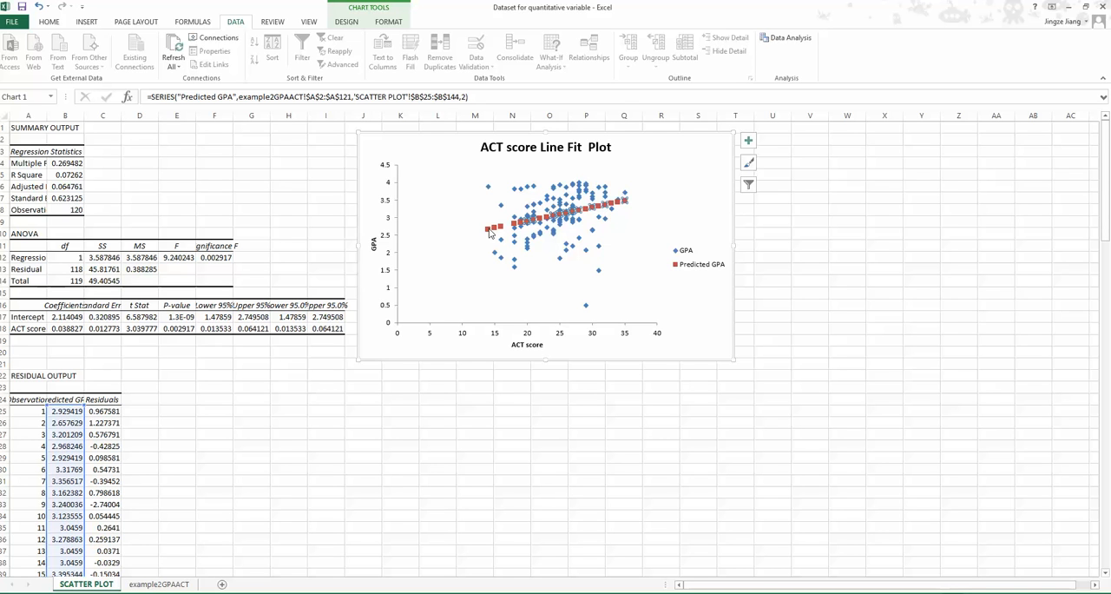
pyautogui.press('Delete')
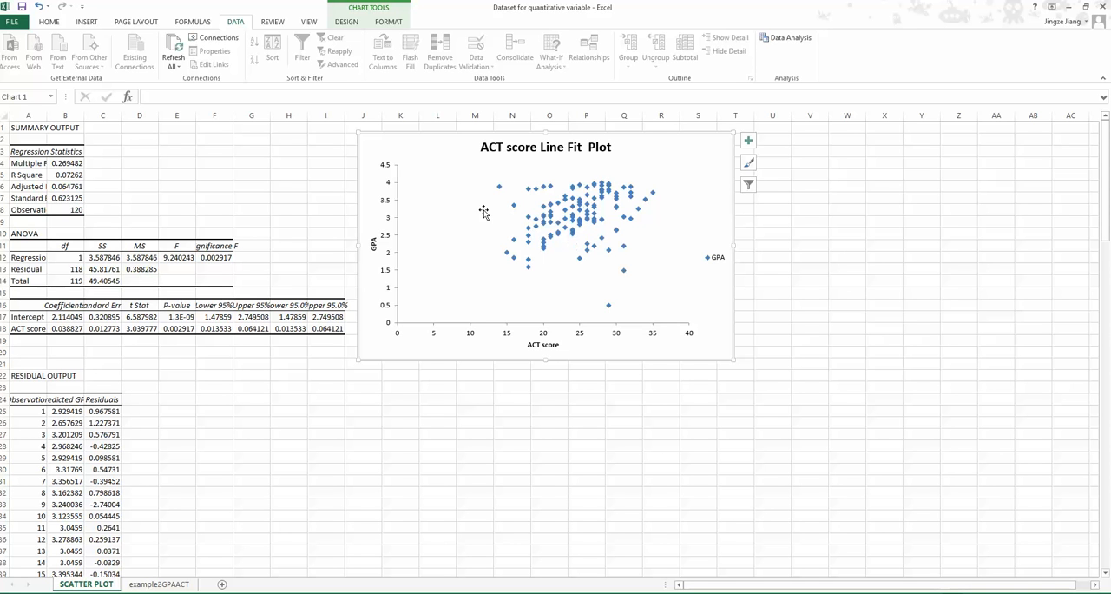
# - Add a linear trendline to the GPA series in the scatter chart
pyautogui.click(508, 254)
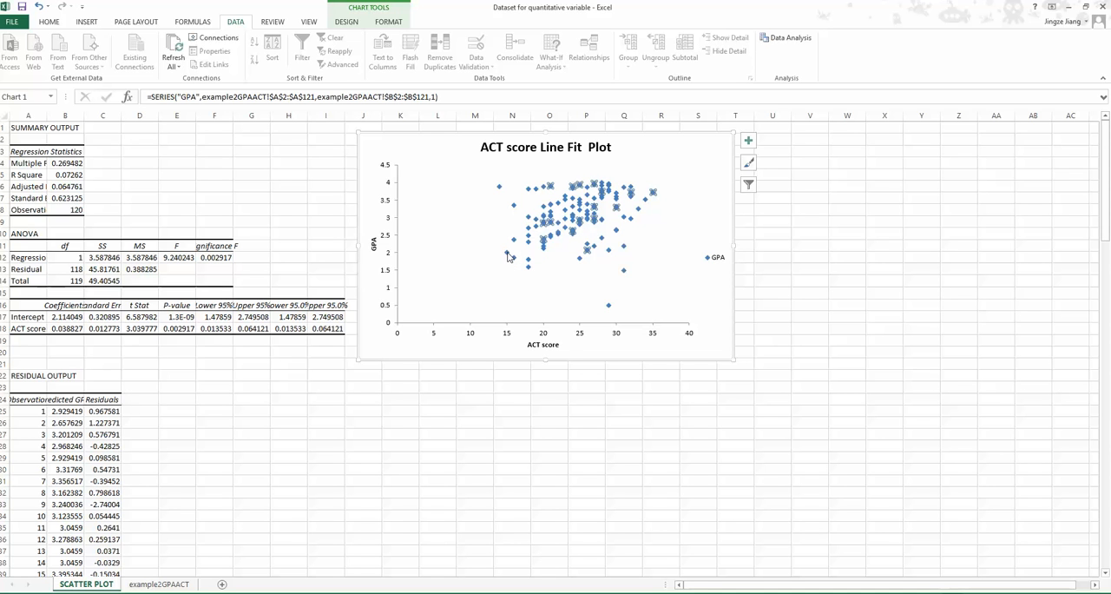
pyautogui.rightClick(509, 256)
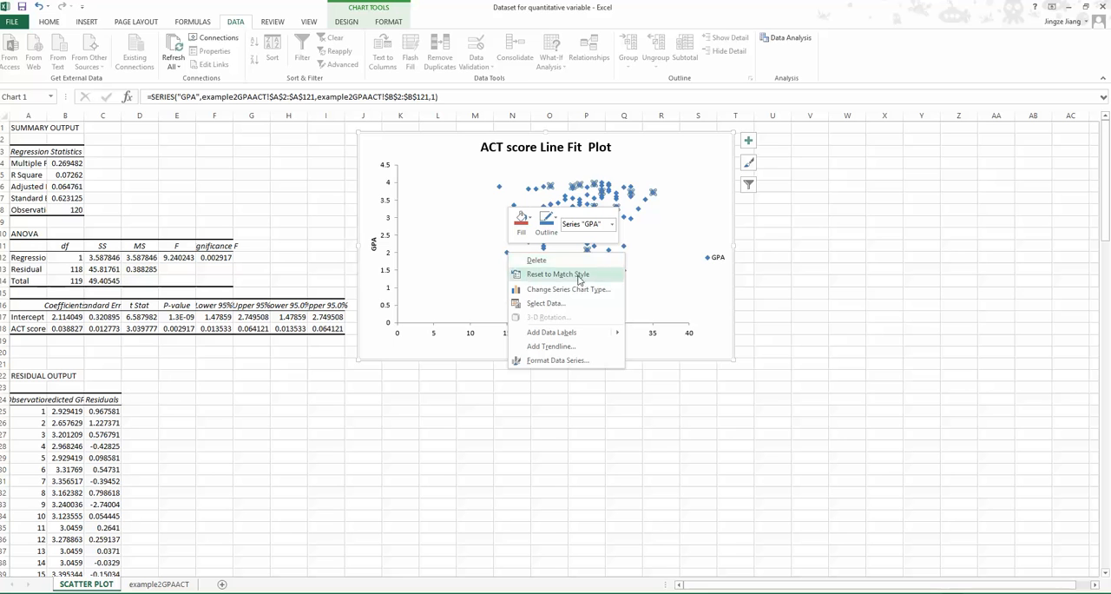
pyautogui.click(556, 346)
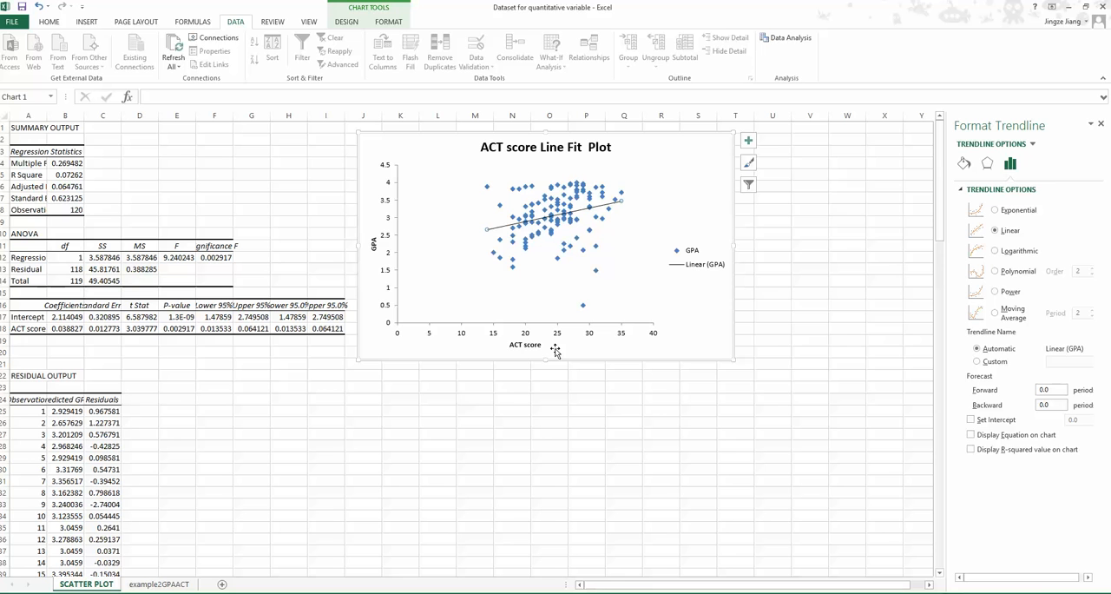
# - Inspect the chart's plot area and its GPA and ACT score axis titles
pyautogui.click(495, 249)
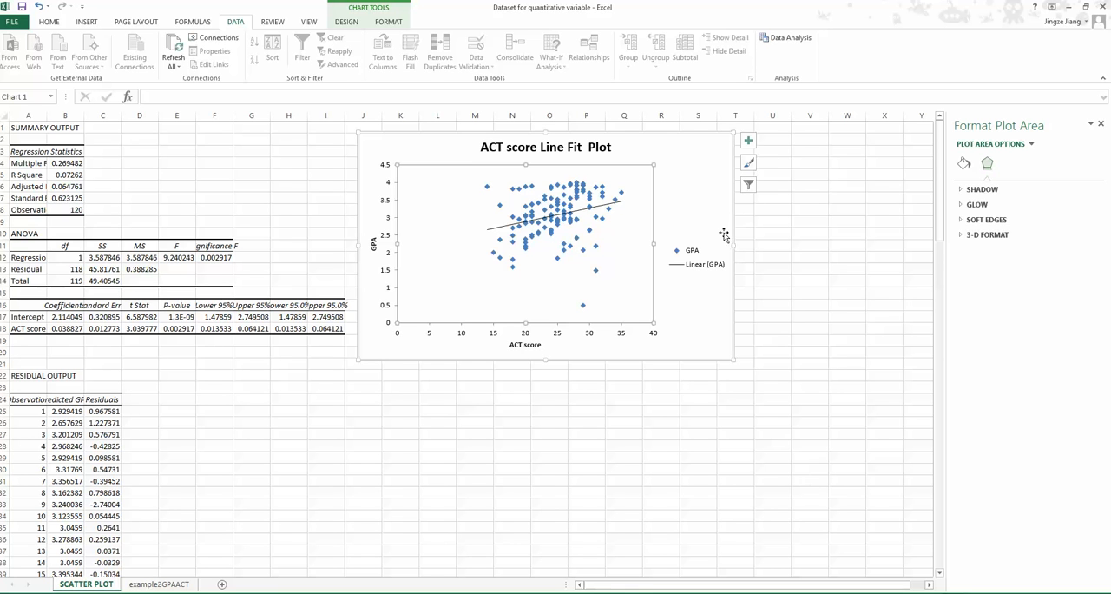
pyautogui.click(564, 363)
pyautogui.click(374, 244)
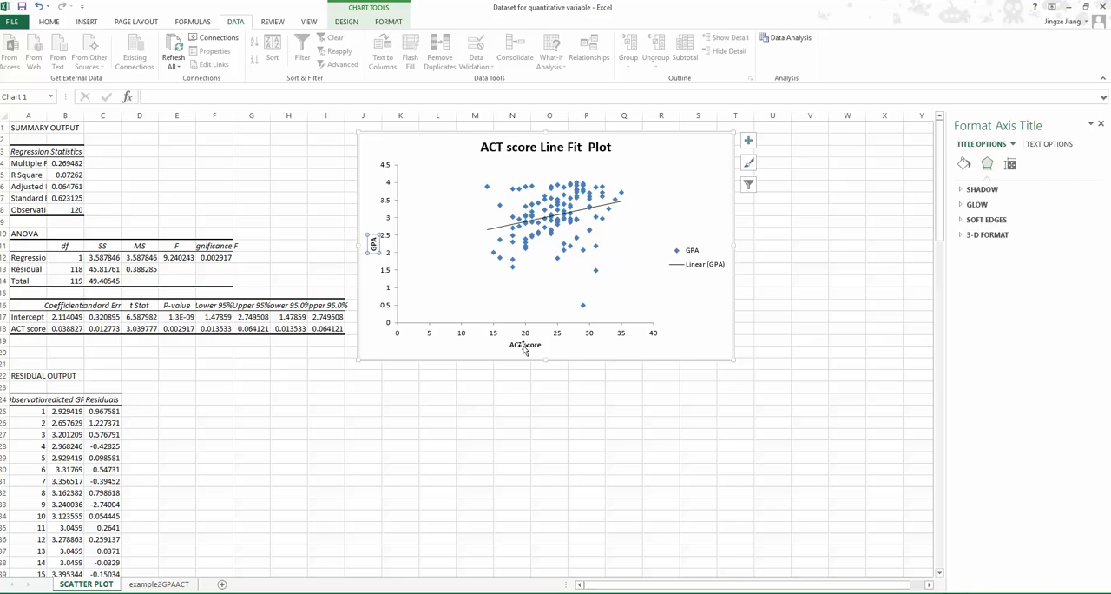
pyautogui.click(524, 347)
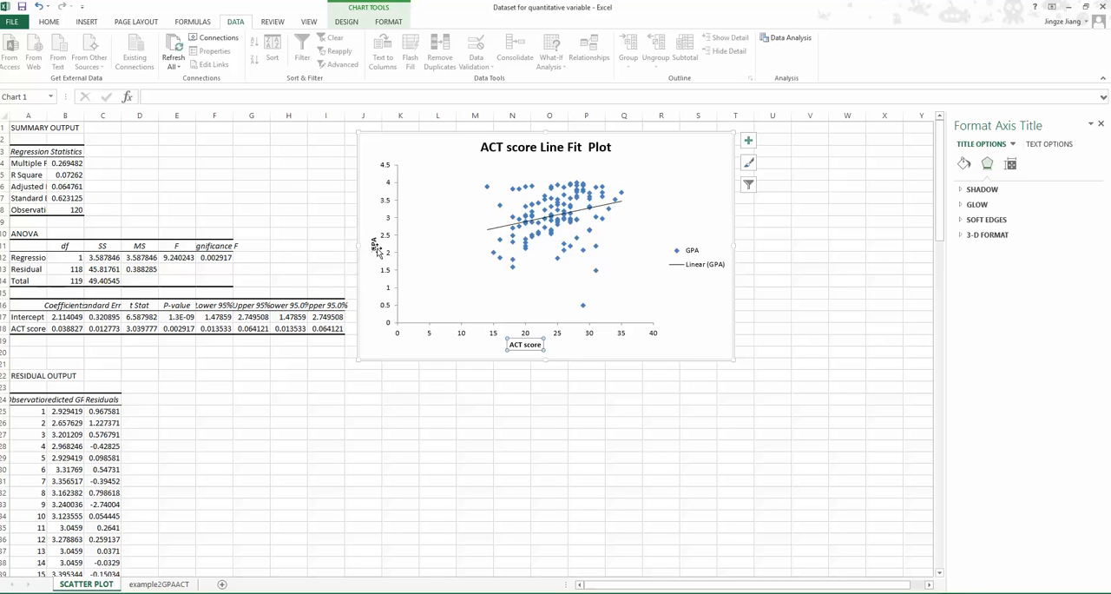